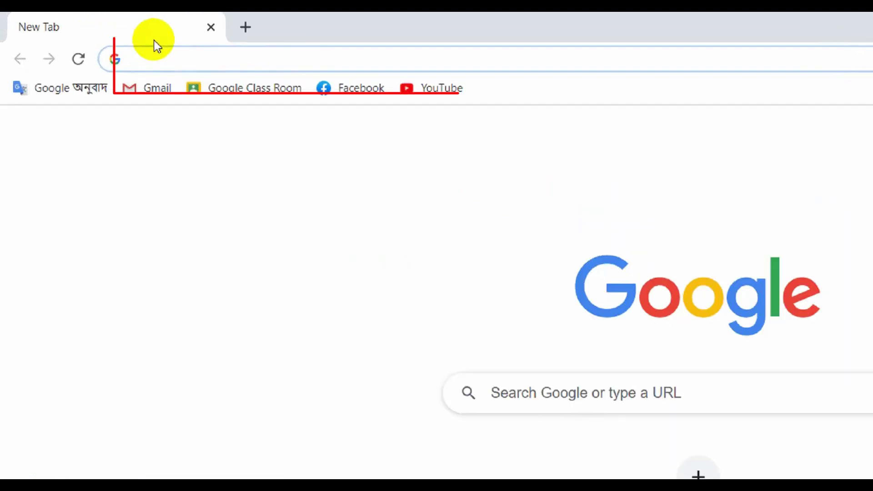
Step: Search the web for "windows 10 download 64 bit" and open Microsoft's Windows 10 disc image download page
text(windows 10 download 64 bit)
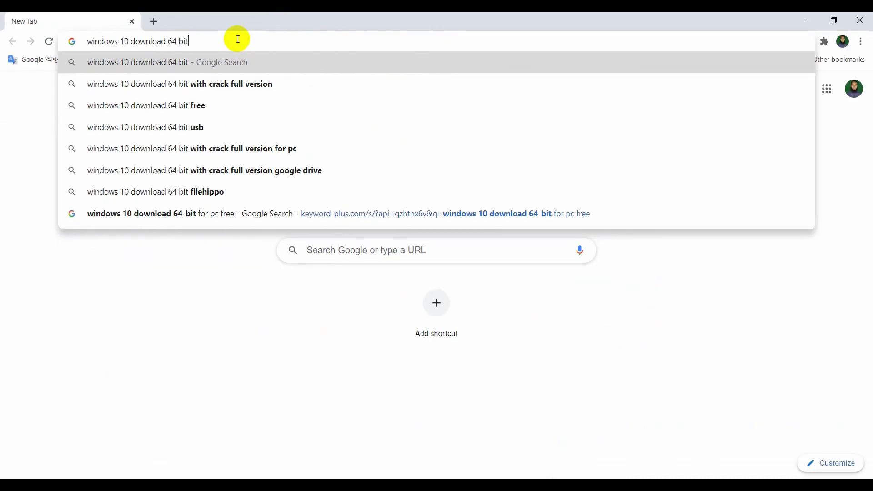
key(Return)
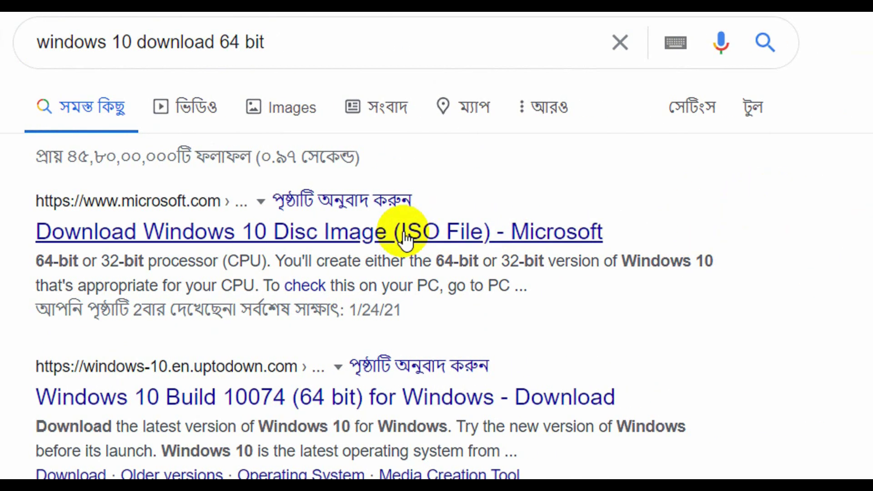
click(405, 234)
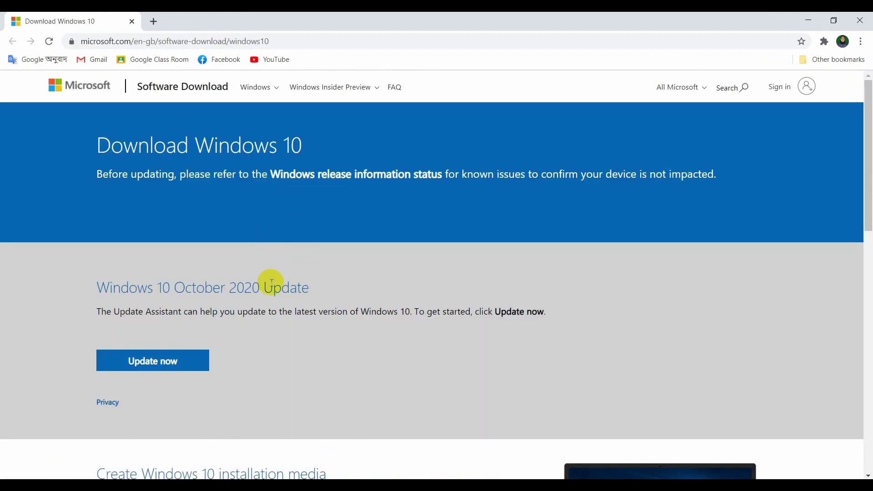
Step: Download the Windows 10 installation media tool and save MediaCreationTool20H2.exe in the Downloads folder
scroll(272, 282, down, 1)
scroll(271, 283, down, 6)
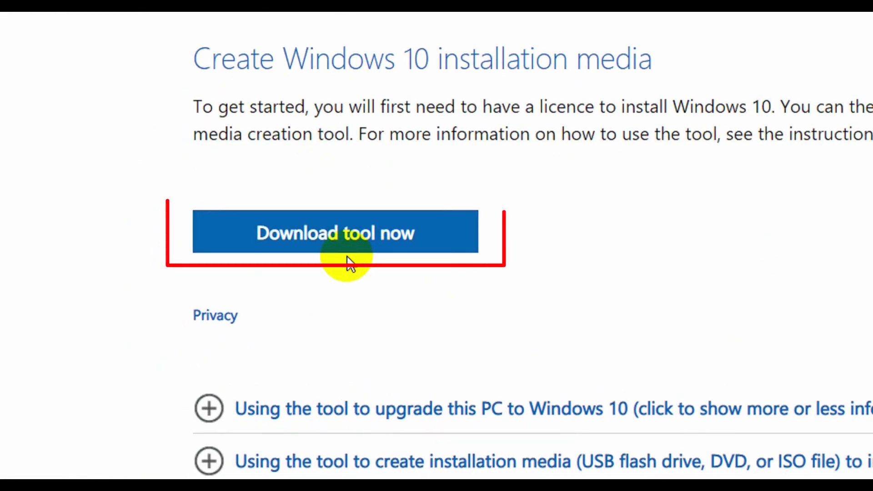
click(368, 248)
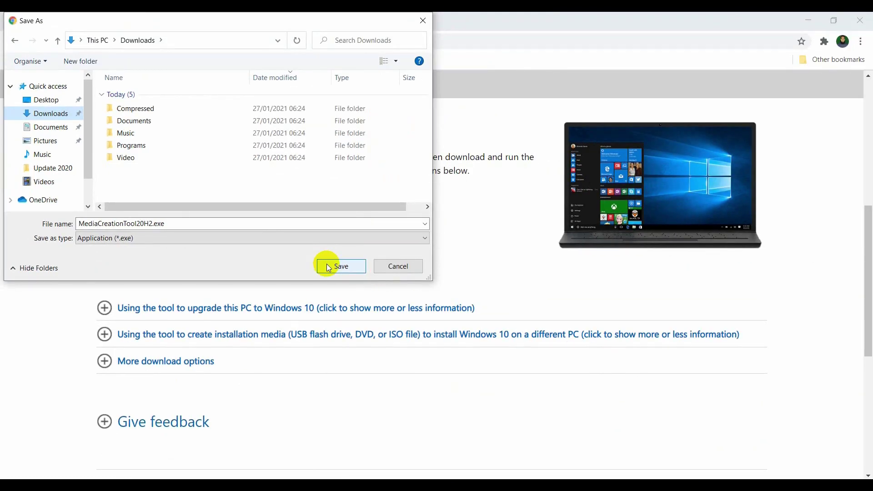
click(341, 267)
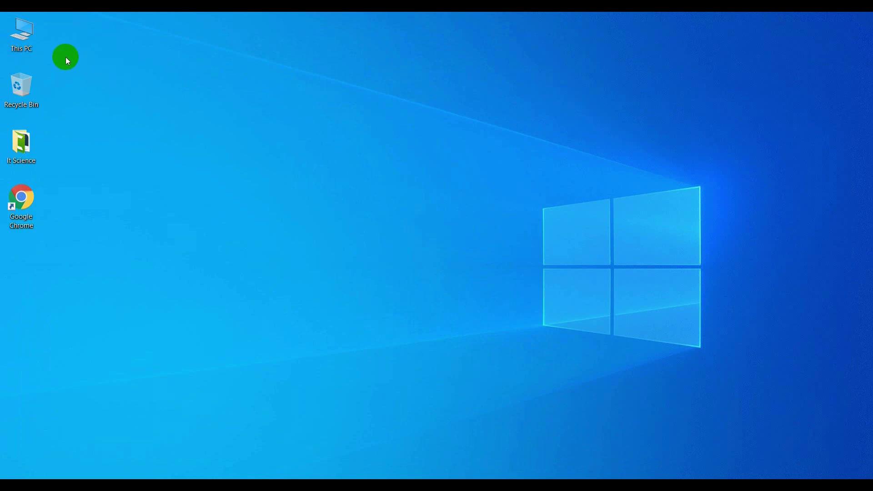
Step: Run MediaCreationTool20H2.exe from the Downloads folder as administrator and accept the Microsoft licence terms
double_click(18, 30)
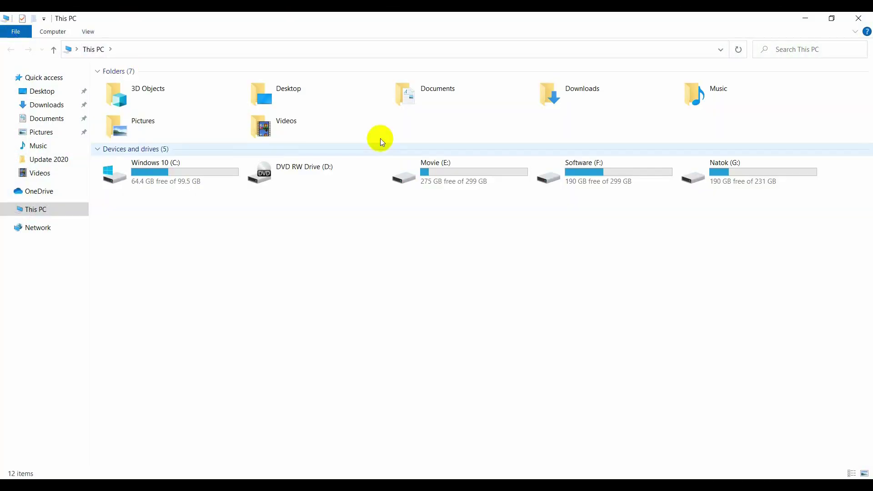
double_click(594, 94)
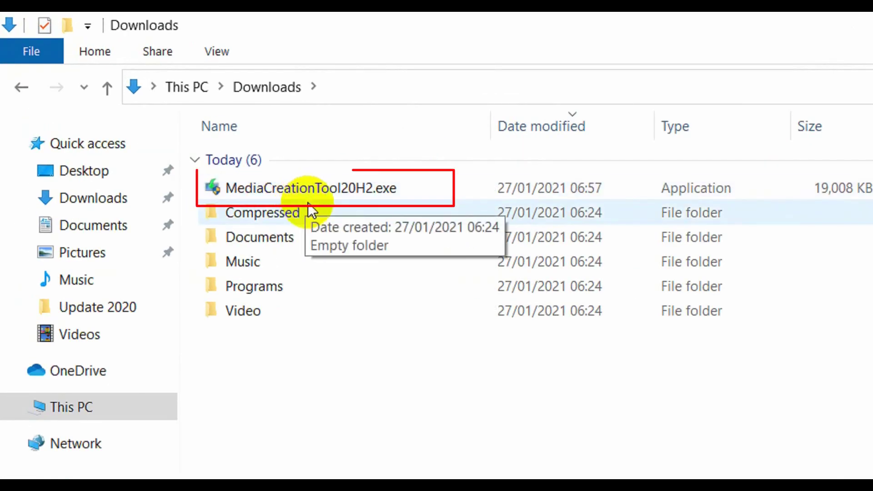
click(341, 189)
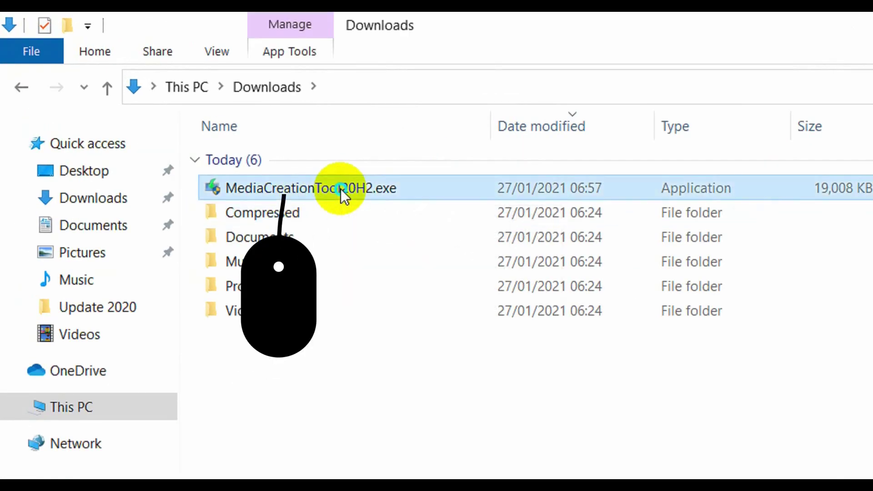
right_click(340, 189)
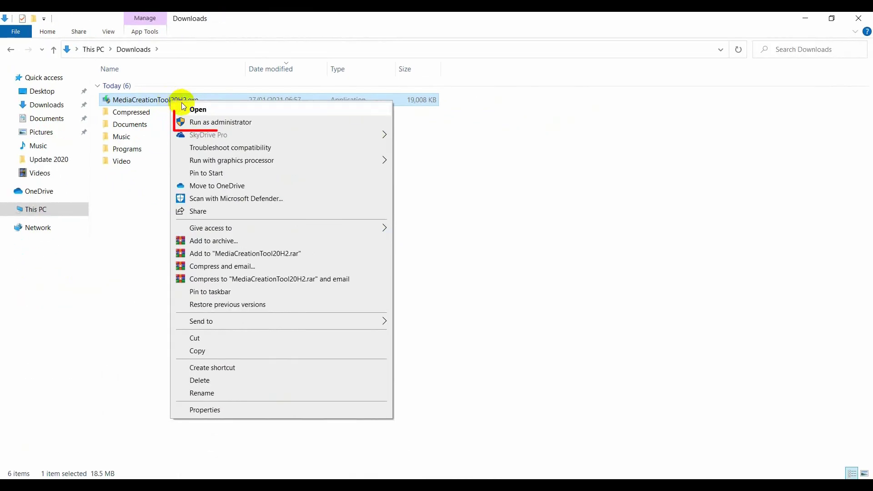
click(212, 121)
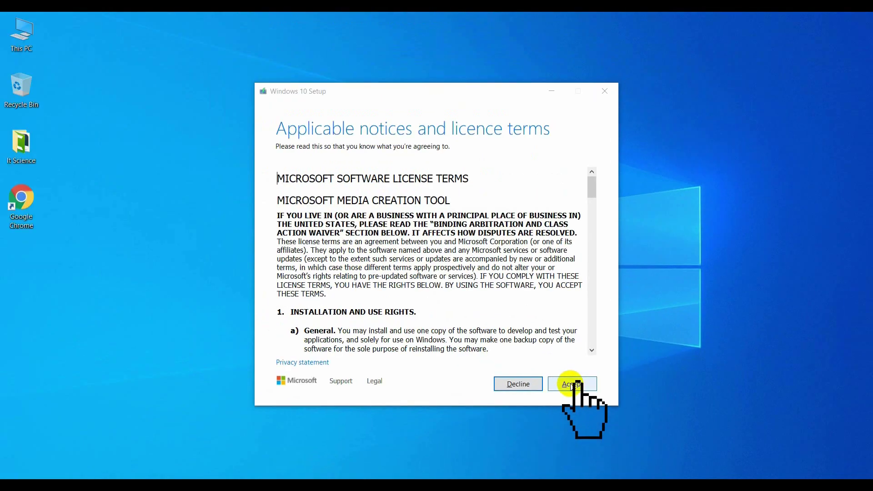
click(441, 289)
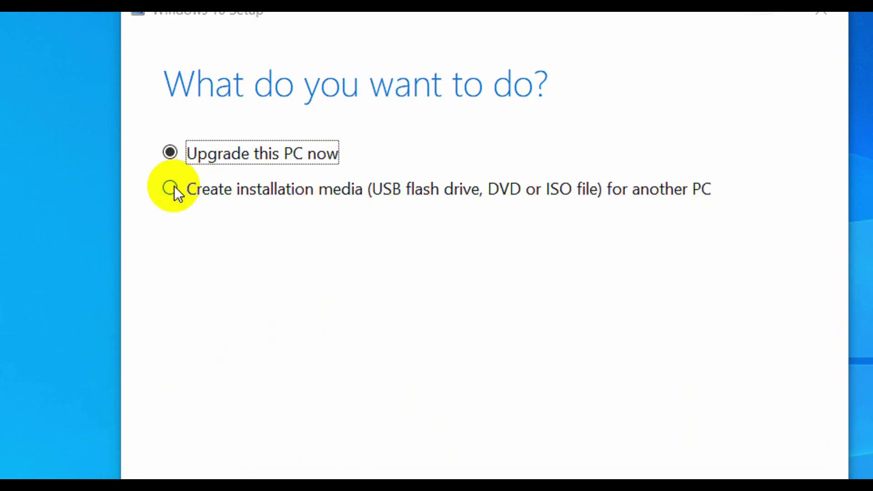
click(146, 188)
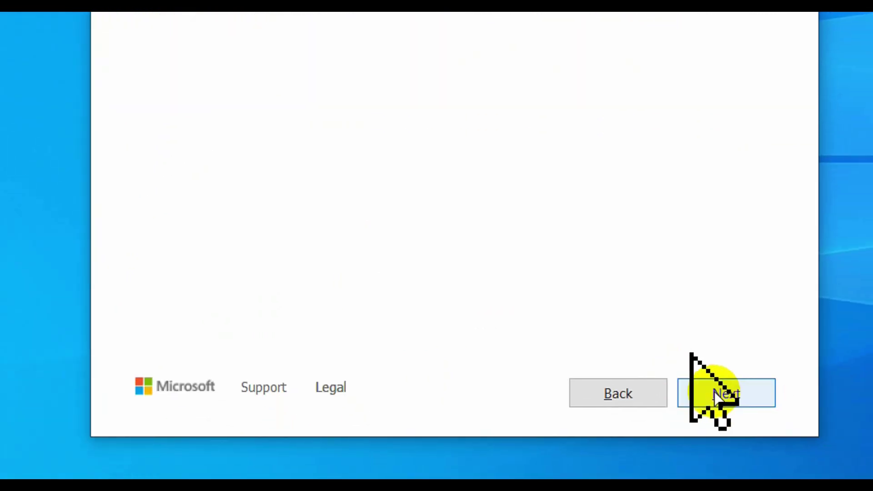
click(693, 365)
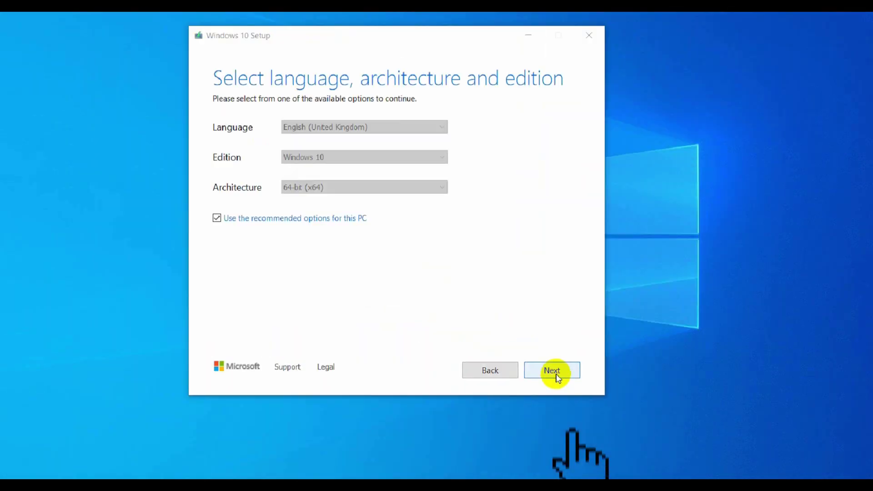
click(574, 386)
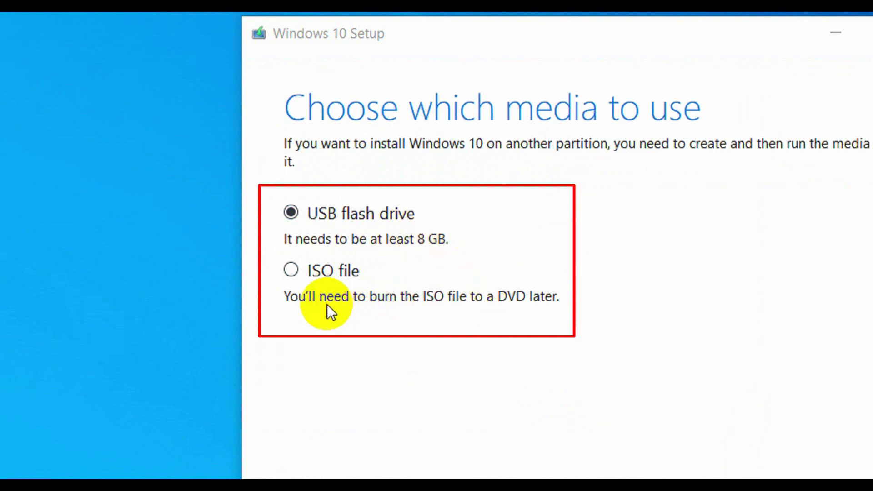
click(291, 270)
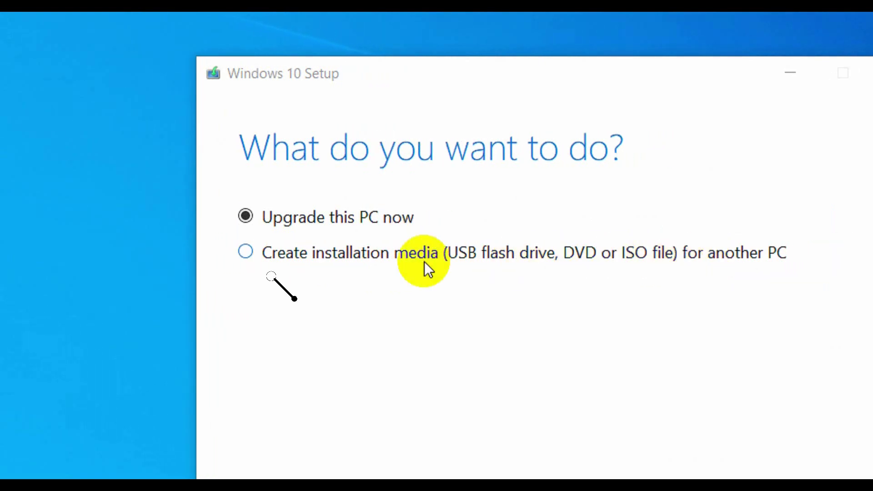
Step: Choose to create installation media for another PC and keep the recommended language, edition and architecture
click(249, 256)
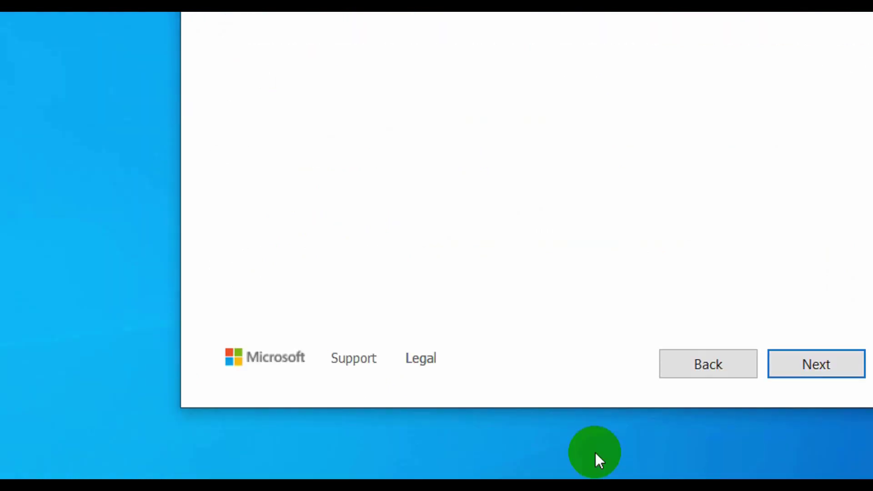
click(494, 477)
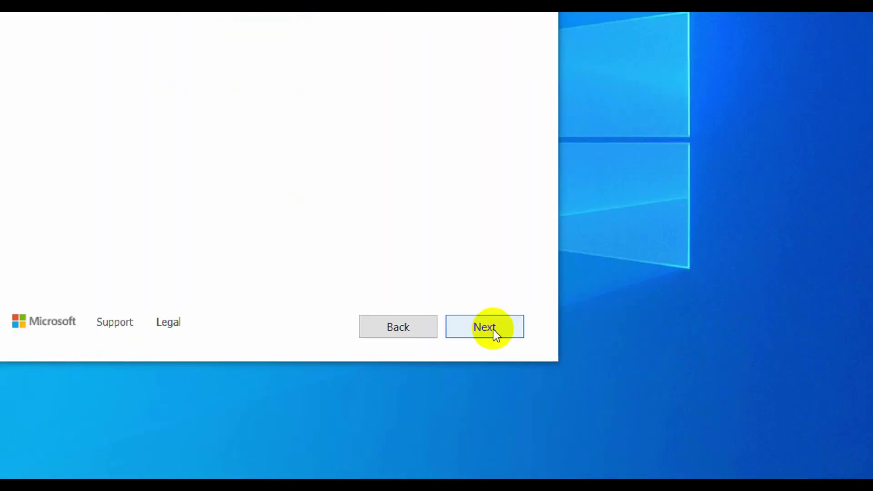
click(577, 385)
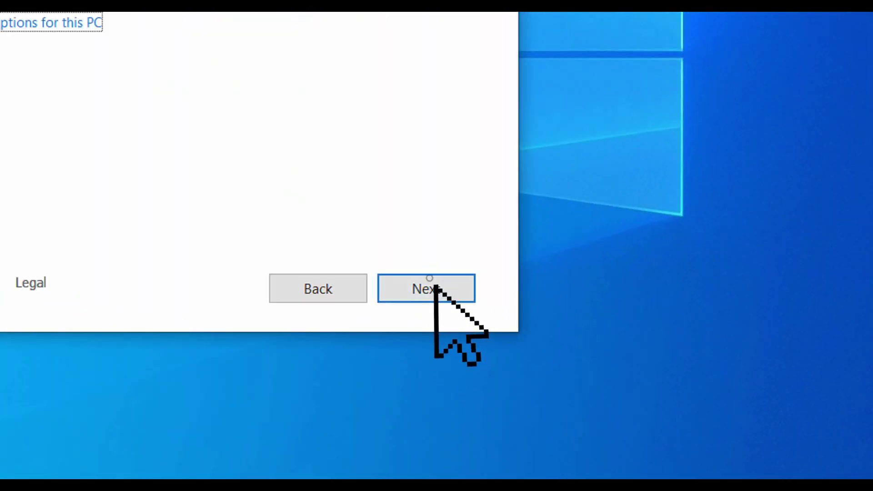
click(279, 410)
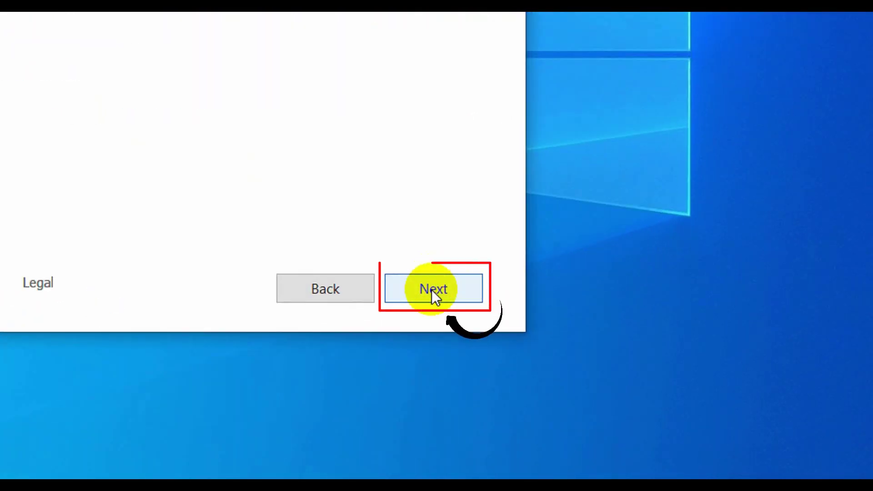
click(433, 289)
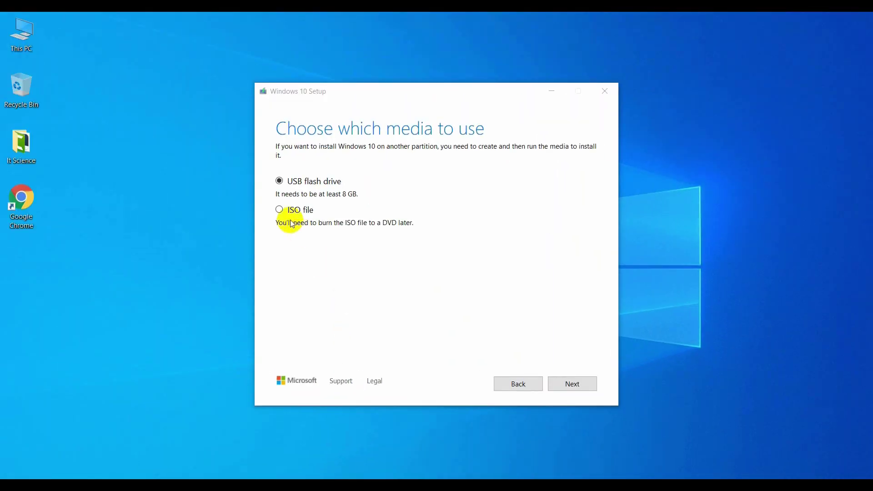
Step: Choose ISO file as the installation media and save it as Windows.iso in the Documents folder
click(222, 138)
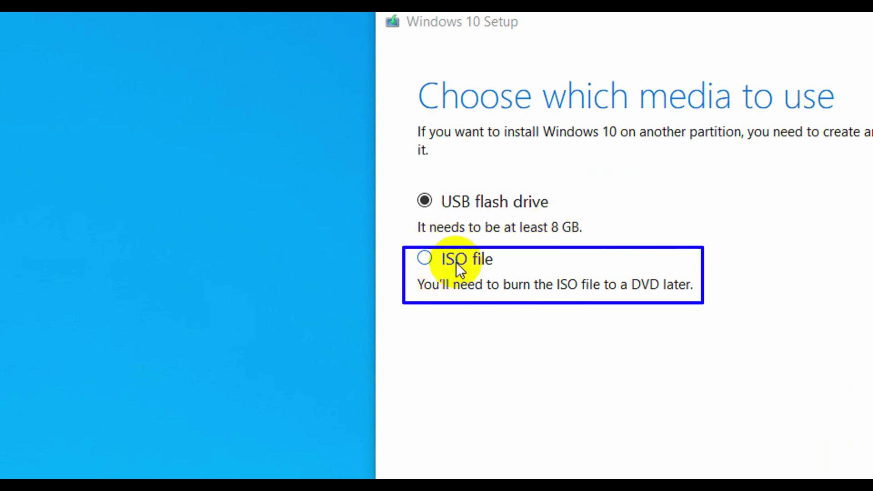
click(425, 258)
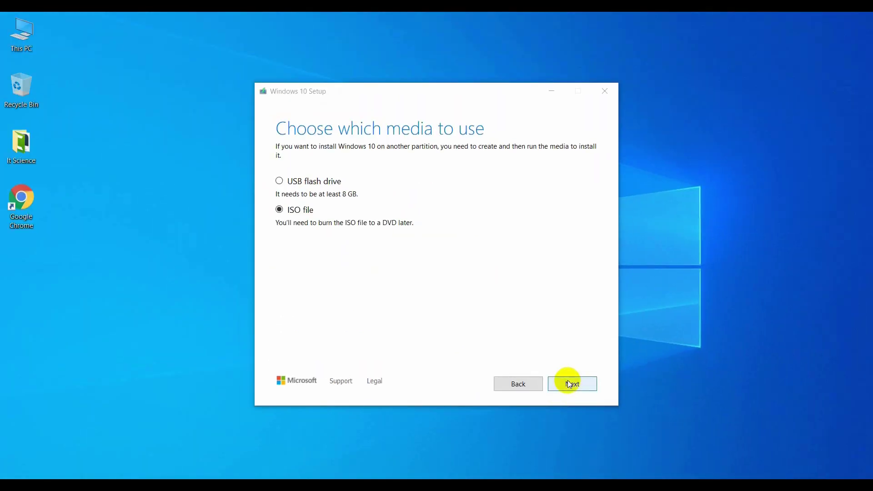
click(570, 384)
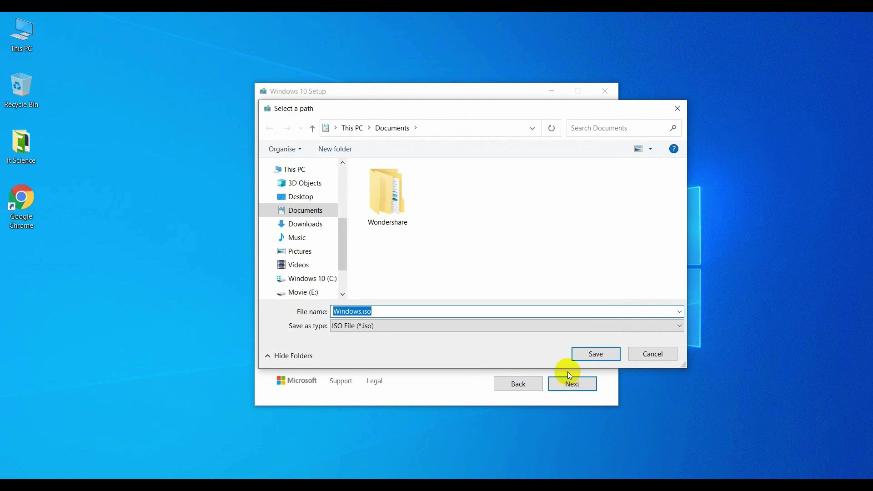
click(592, 356)
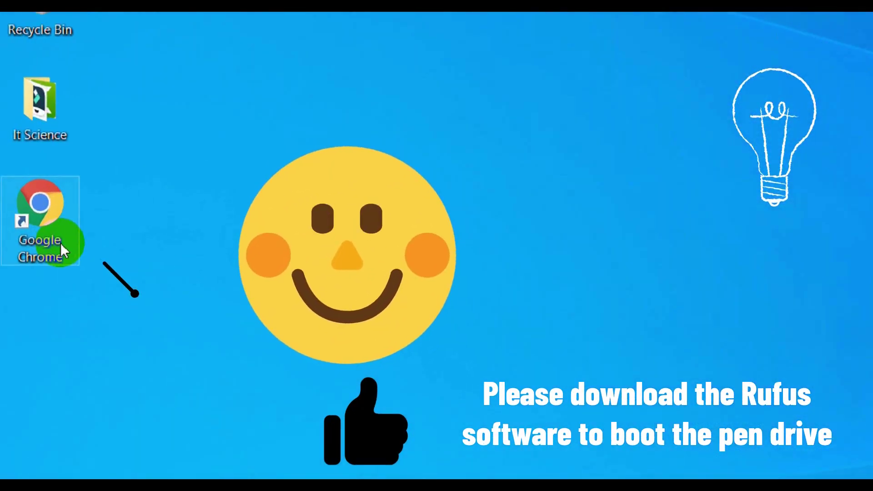
Step: Open Google Chrome, search the web for "rufus" and open the official Rufus website
double_click(62, 226)
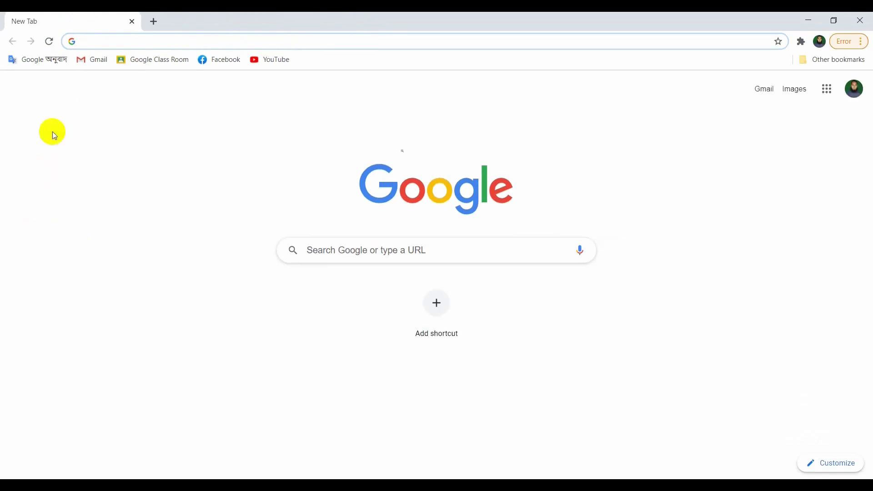
click(107, 37)
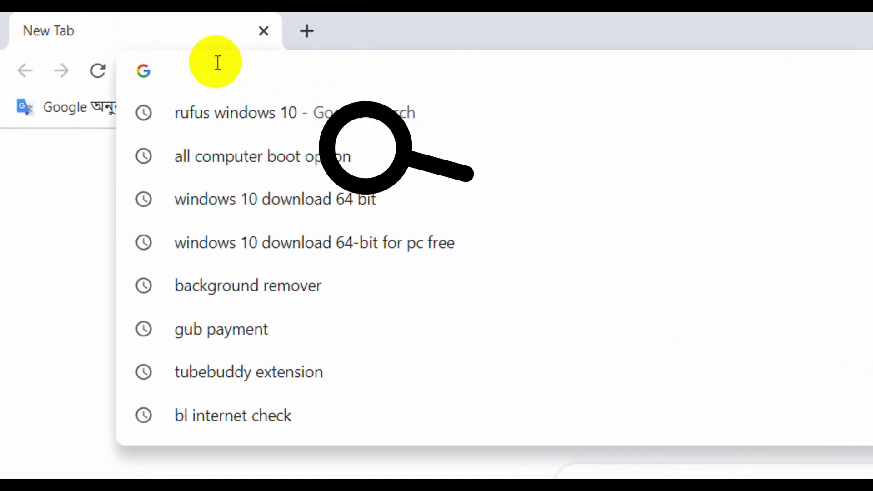
text(rufus)
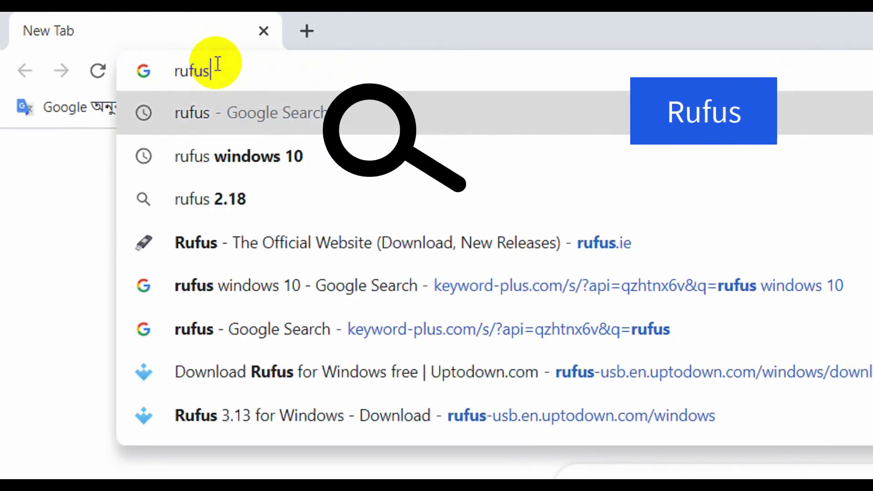
key(Return)
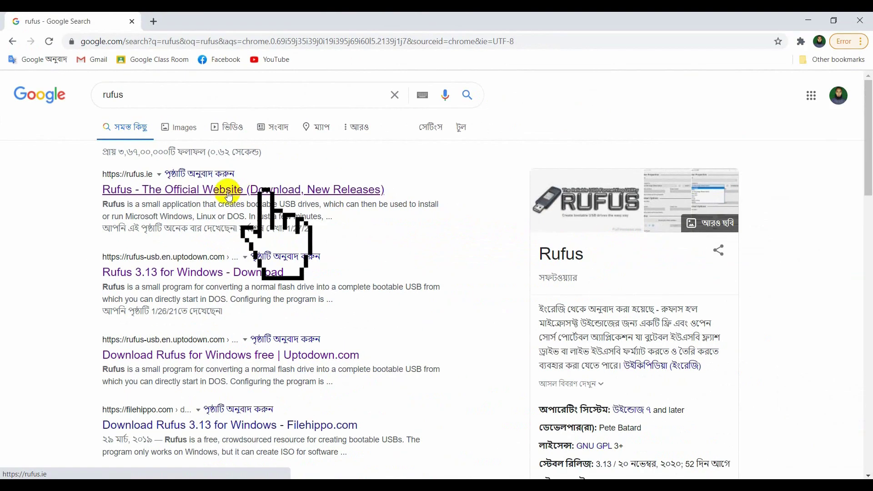
click(460, 242)
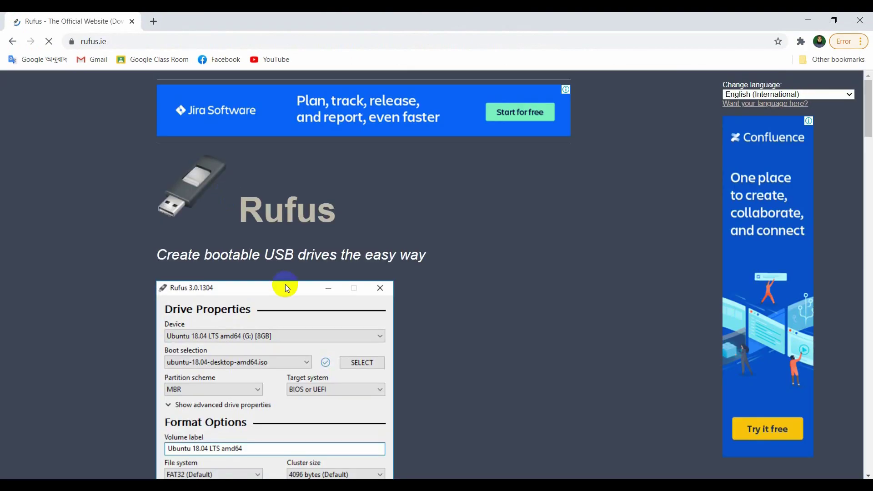
Step: Download Rufus 3.13 from the website's download section and save rufus-3.13.exe in the Downloads folder
scroll(286, 287, down, 2)
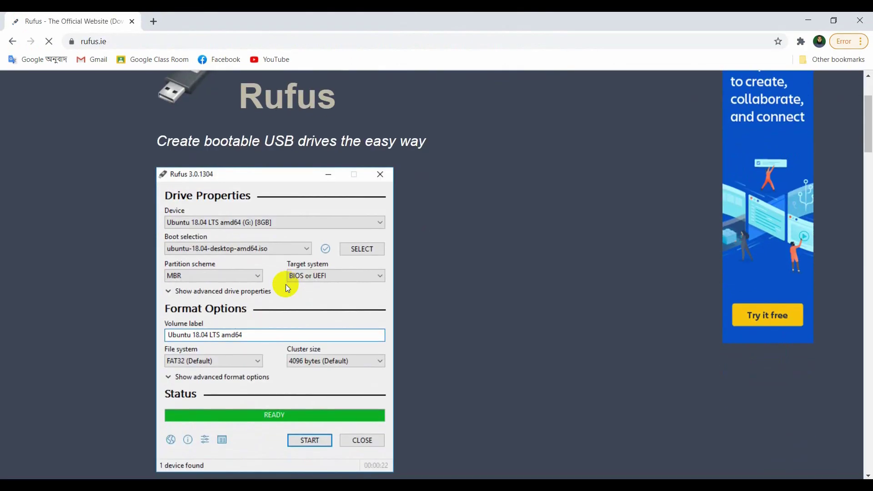
scroll(326, 272, down, 4)
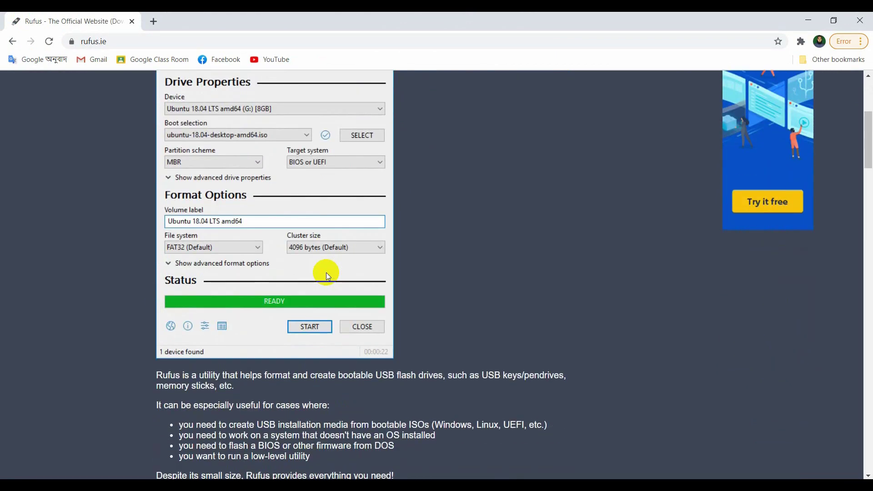
scroll(326, 271, down, 7)
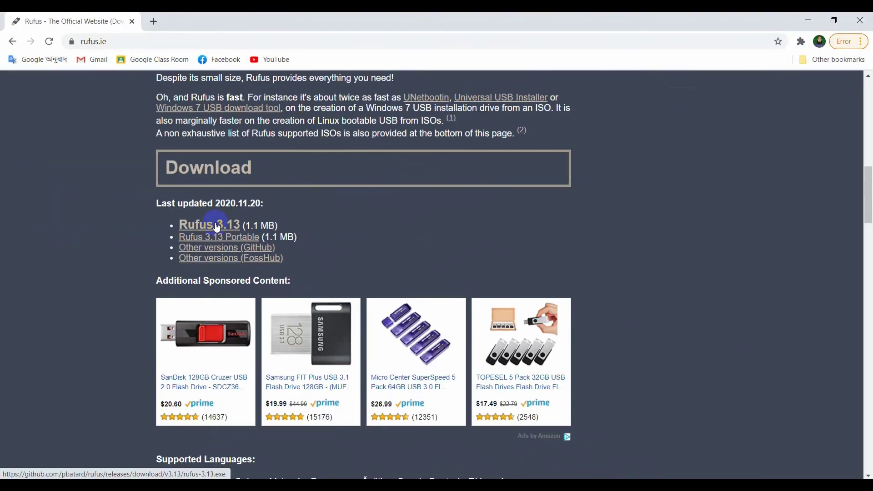
click(434, 230)
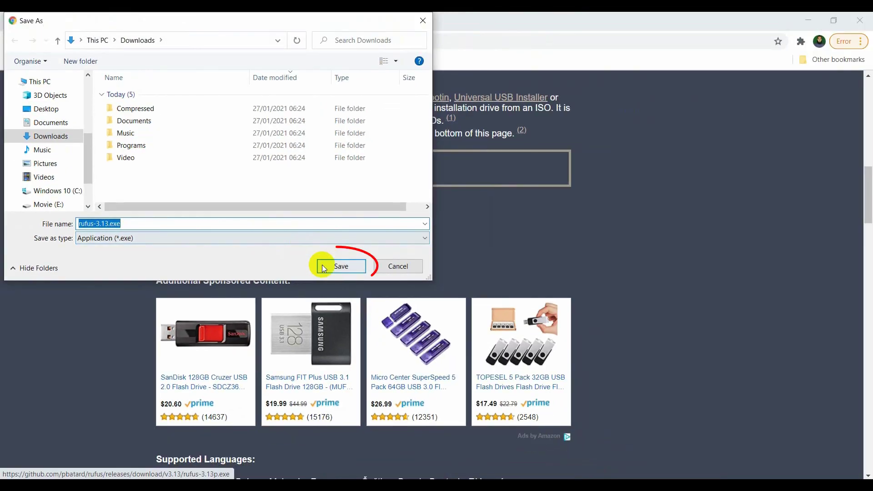
click(364, 268)
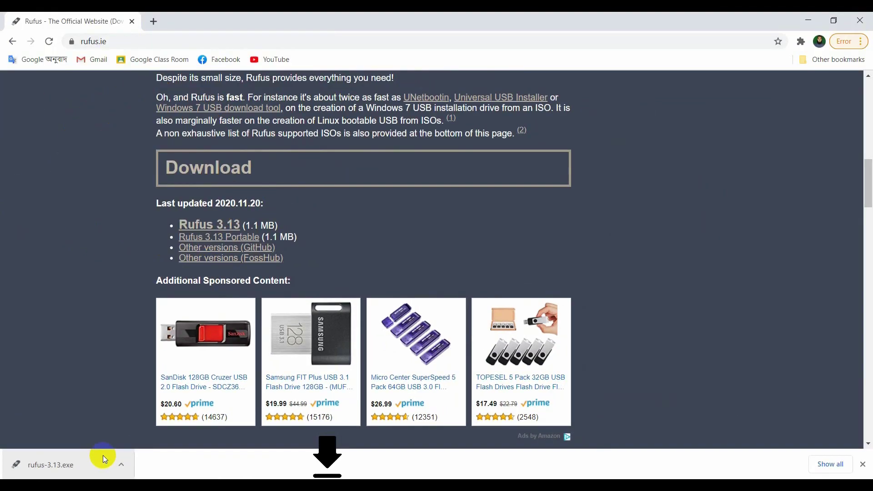
Step: Close the browser and open the Downloads folder from This PC
click(871, 17)
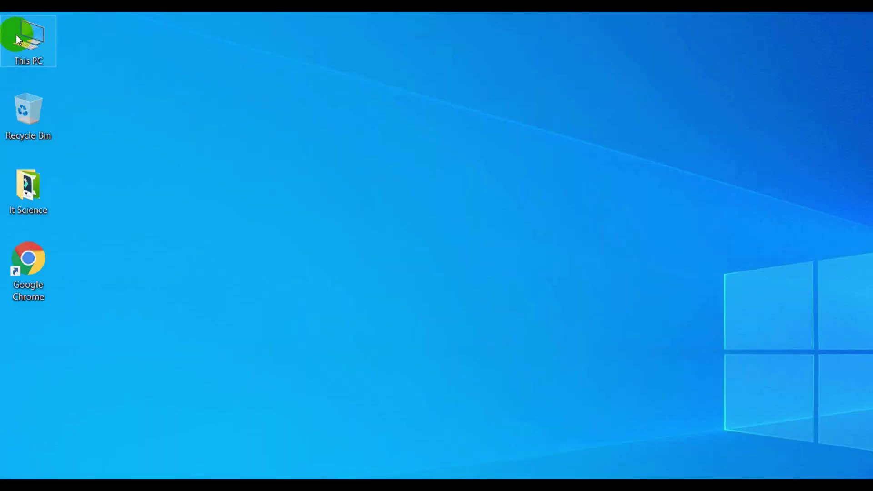
click(16, 30)
double_click(18, 30)
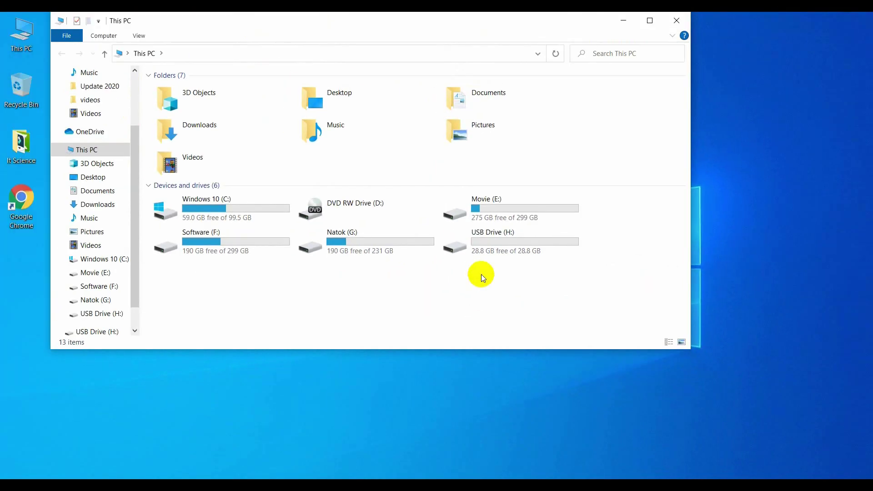
double_click(203, 126)
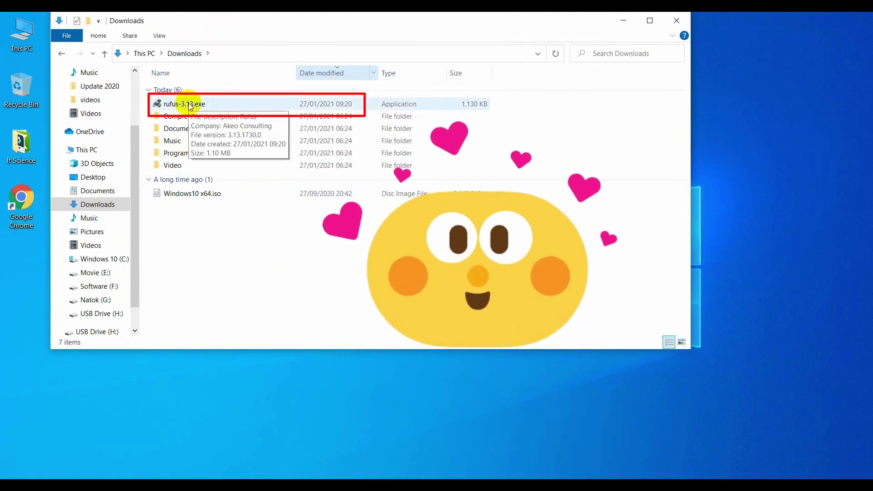
Step: Run rufus-3.13.exe from the Downloads folder as administrator
double_click(182, 107)
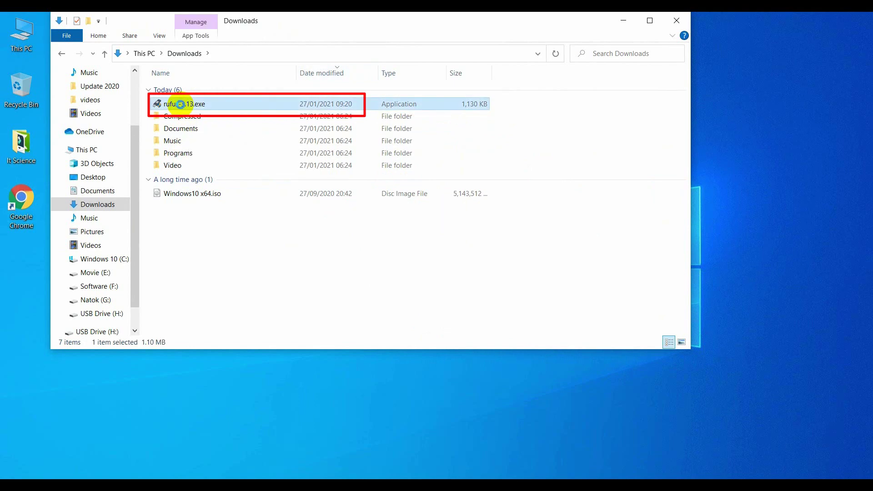
right_click(182, 106)
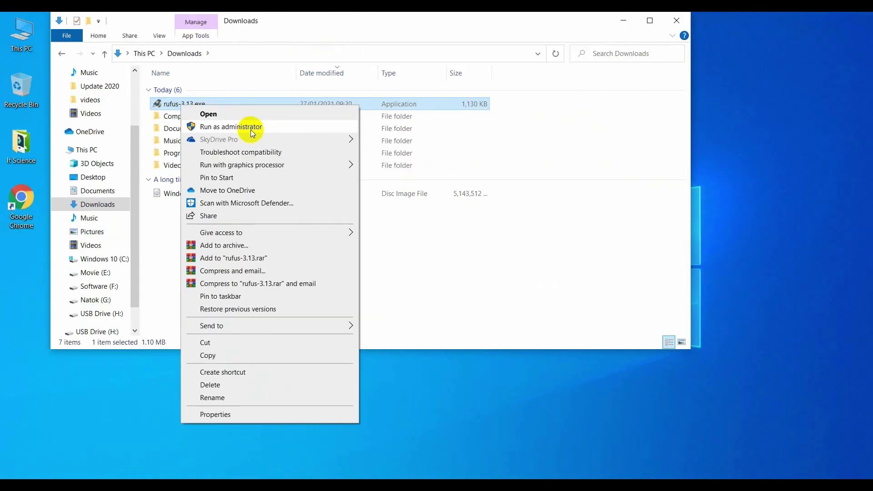
click(438, 246)
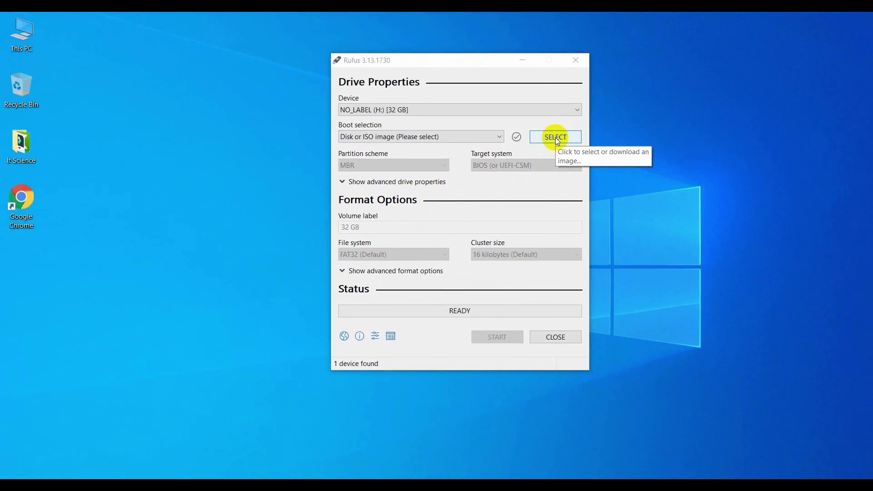
Step: Load Windows10 x64.iso from the Downloads folder as the boot image in Rufus
click(556, 137)
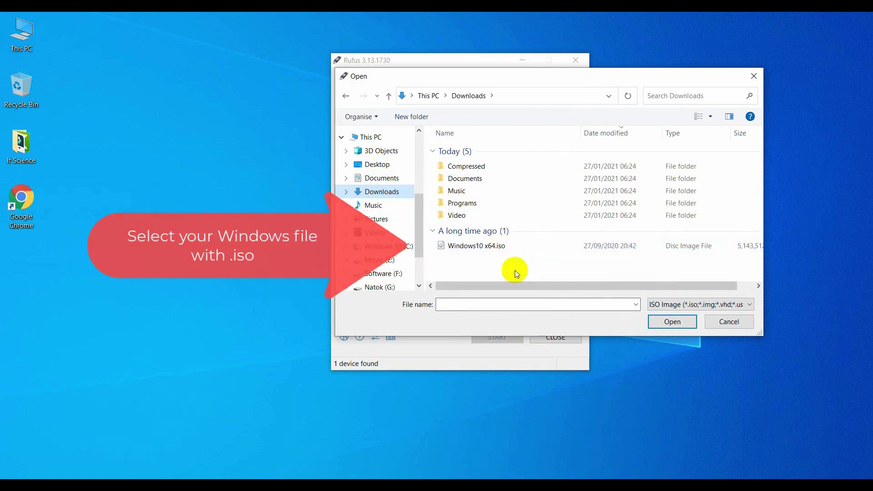
click(506, 248)
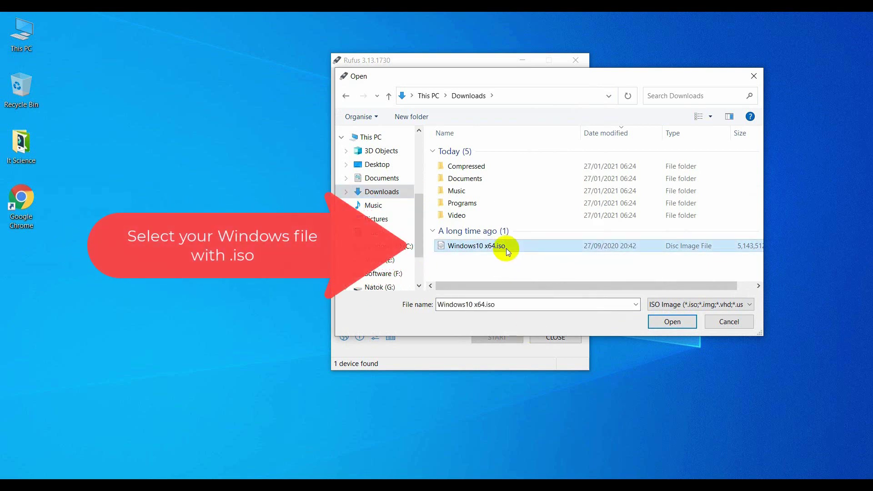
click(670, 324)
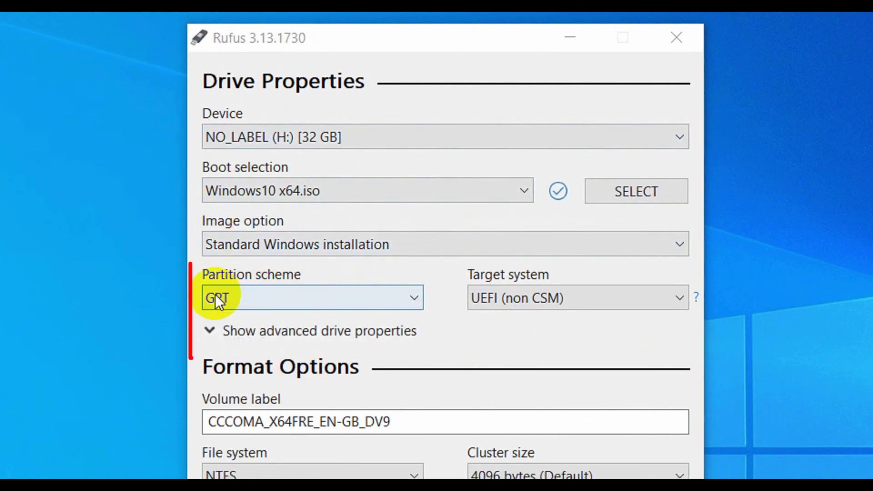
click(271, 301)
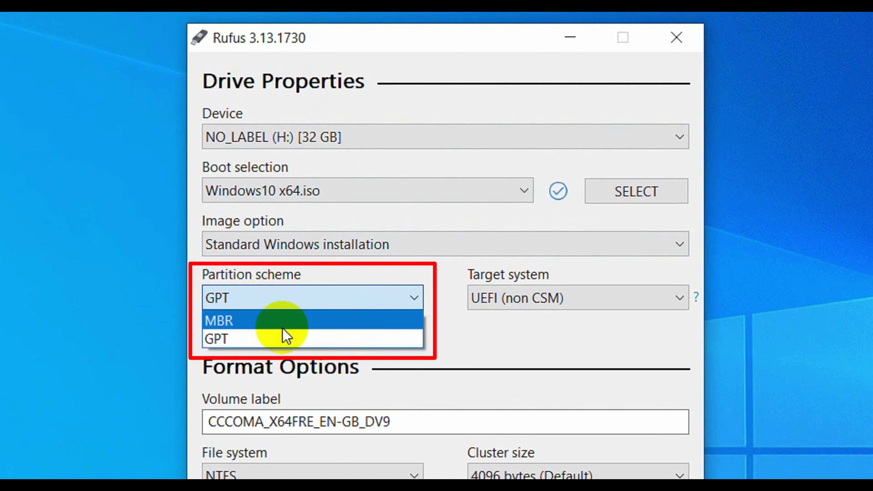
click(489, 347)
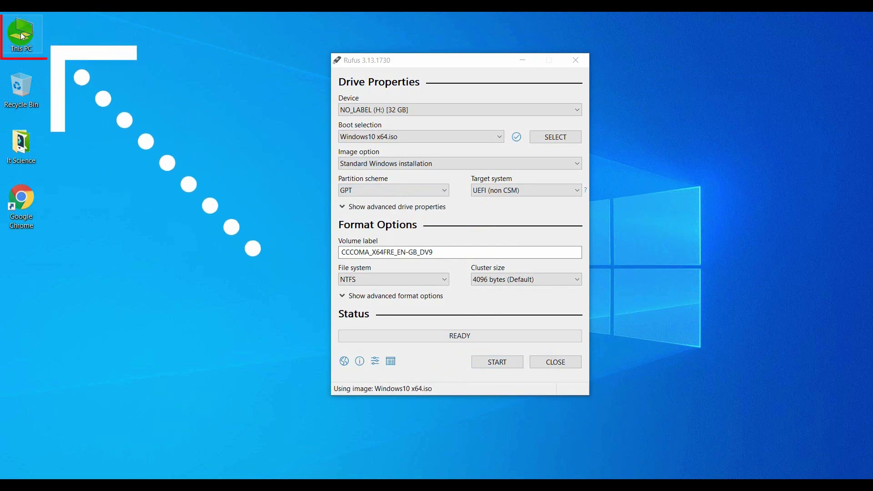
Step: Open Computer Management for This PC and show Disk Management
right_click(21, 34)
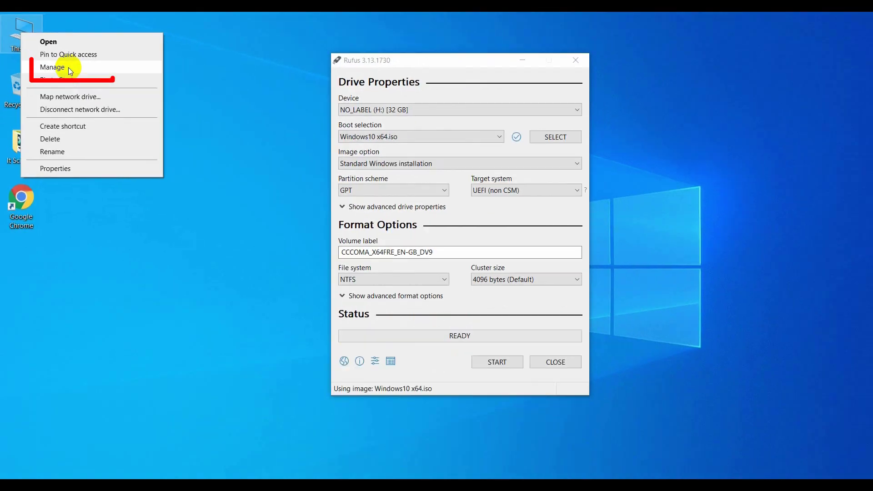
click(68, 68)
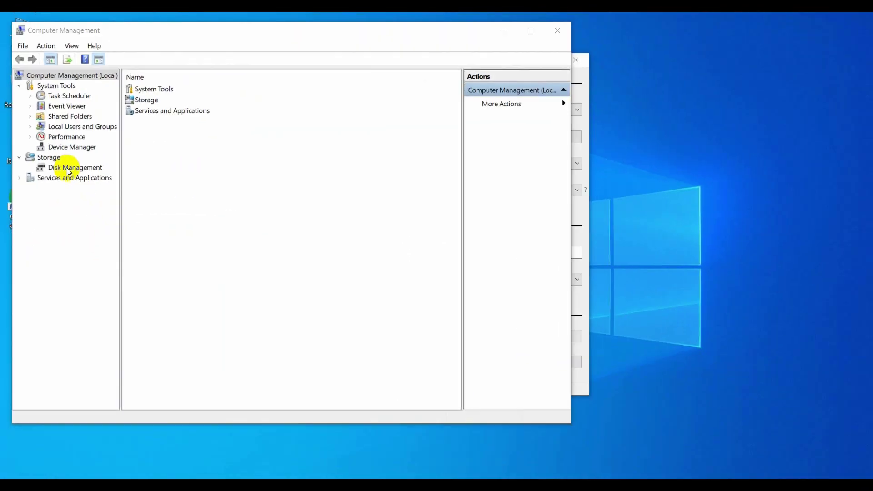
click(135, 234)
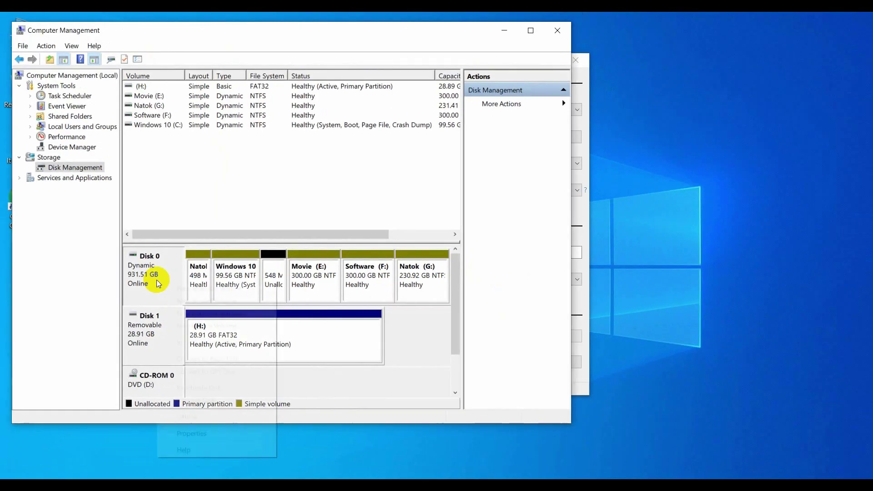
Step: Check the partition style in Disk 0's volume properties, then close the properties and Computer Management
right_click(314, 259)
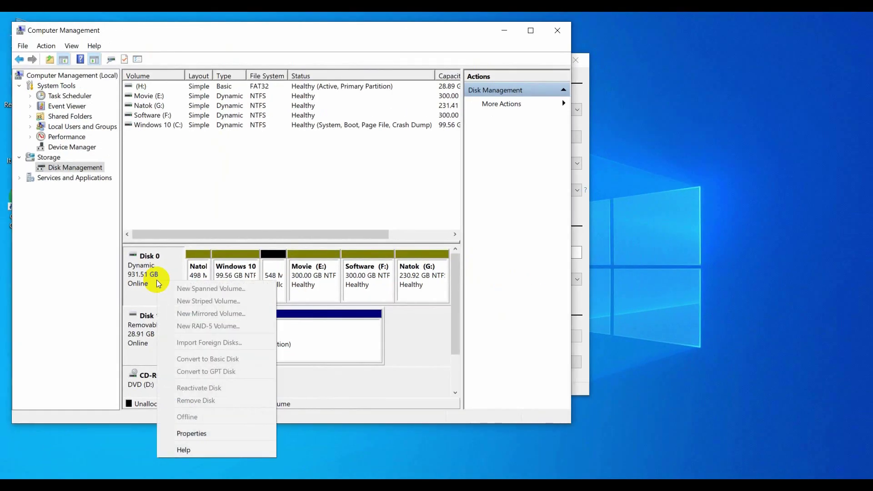
click(206, 435)
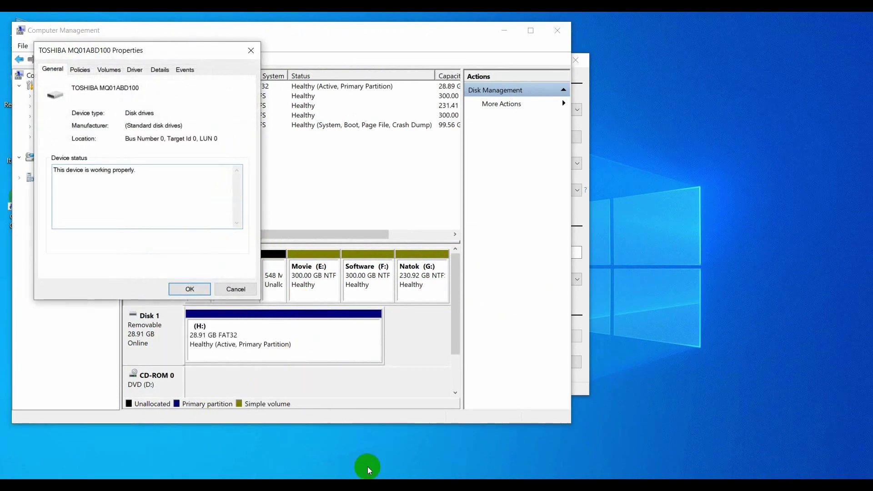
click(156, 31)
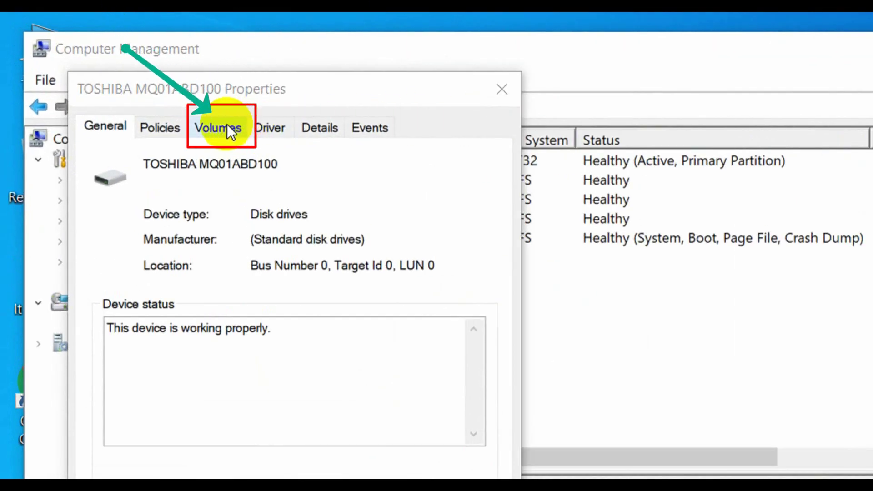
click(113, 71)
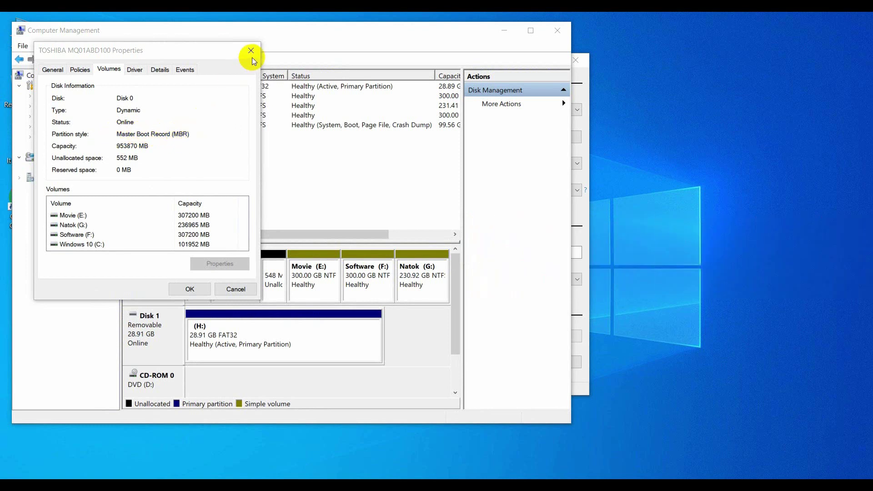
click(191, 290)
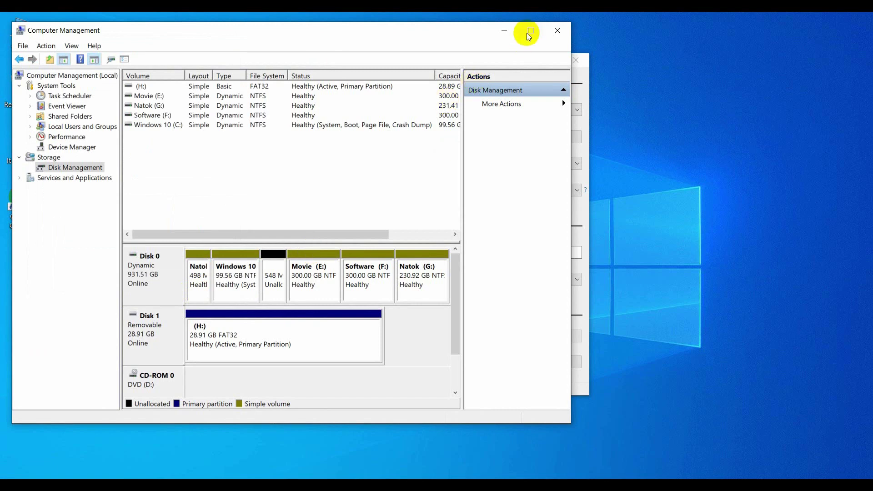
click(557, 30)
Step: Write the Windows 10 image to the USB drive with the MBR partition scheme, accepting the data erasure, and close Rufus
click(413, 193)
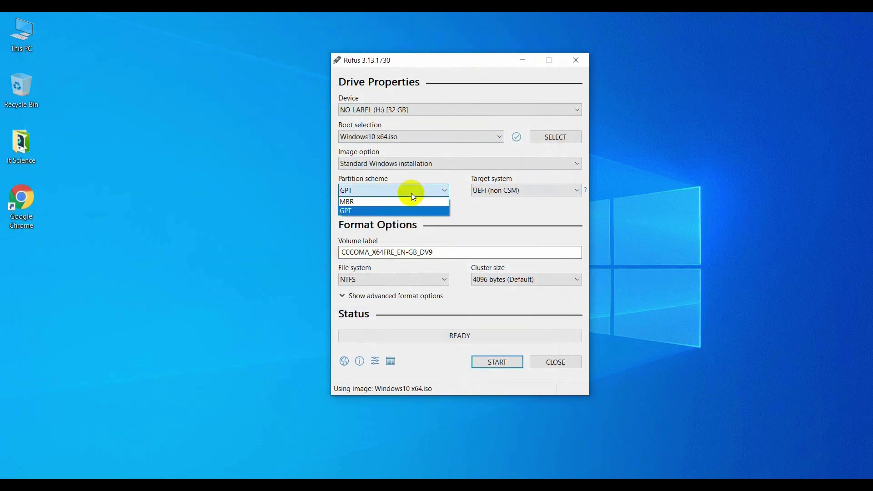
click(409, 200)
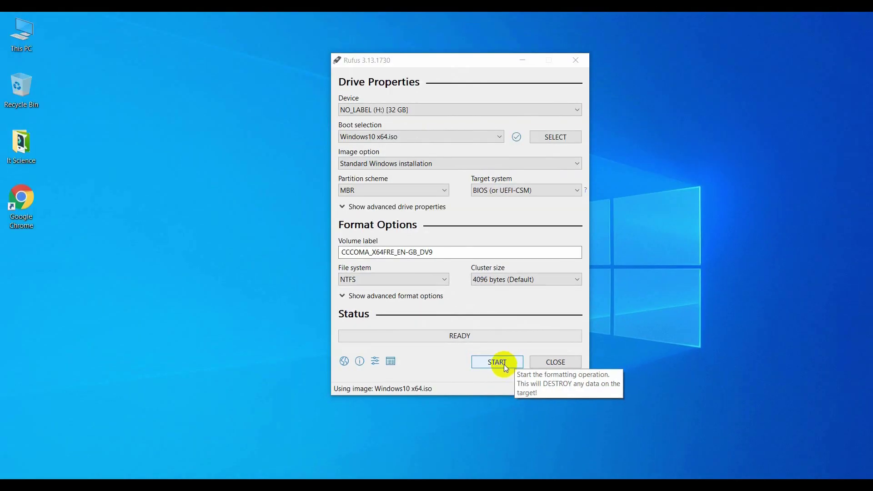
click(415, 253)
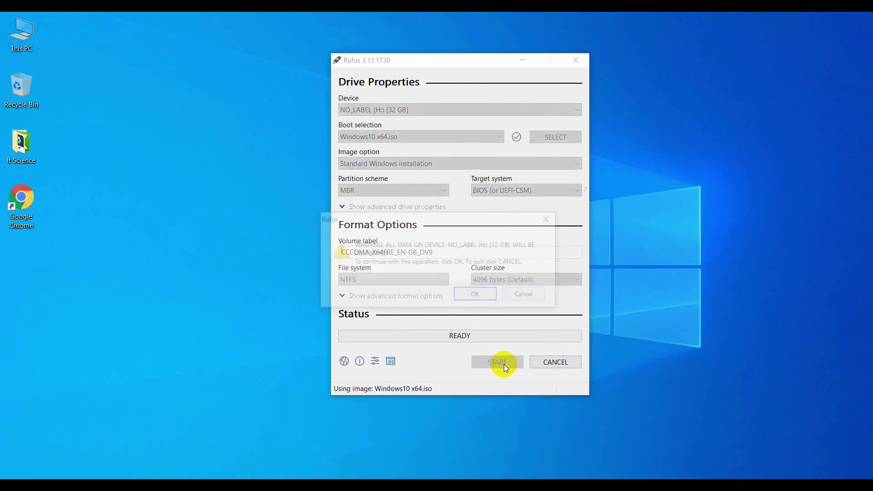
click(477, 293)
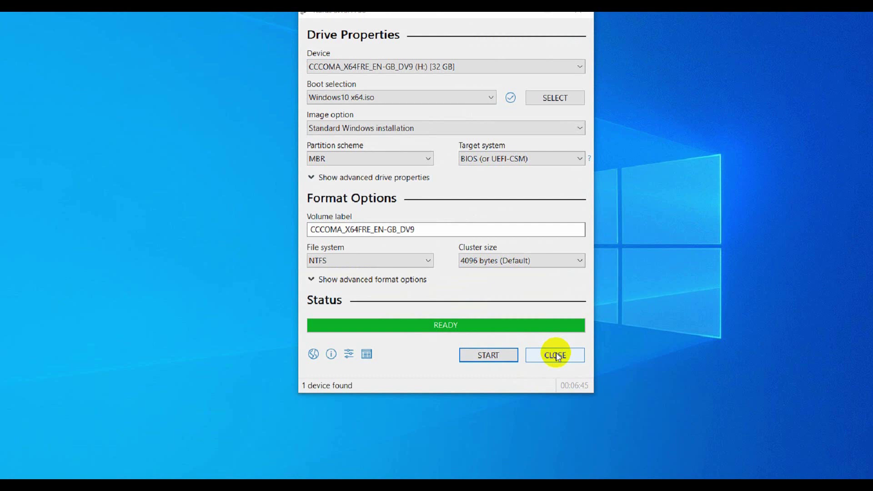
click(555, 355)
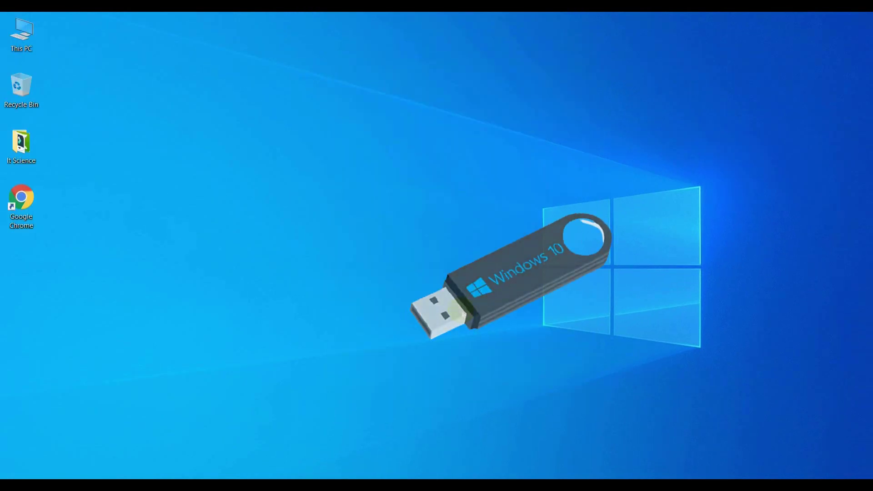
double_click(21, 30)
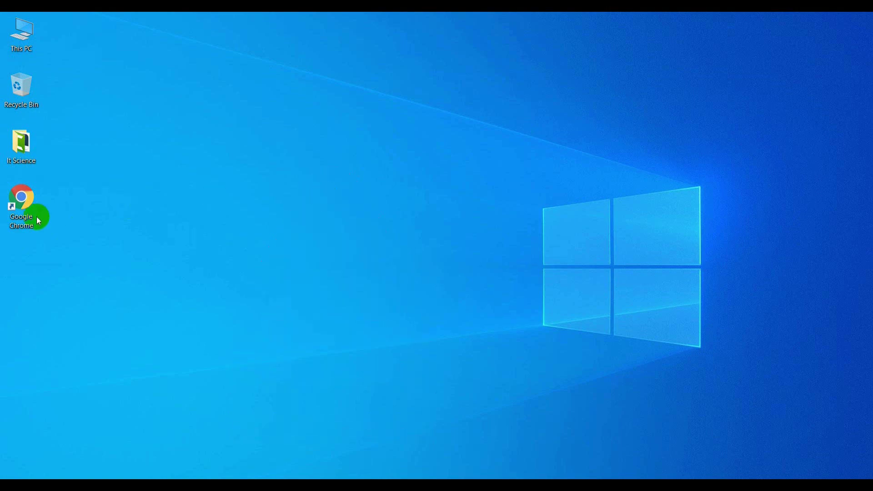
Step: Open Google Chrome, search the web for "all computer boot option" and open the disk-image.com list of PC brand hot-keys
double_click(22, 202)
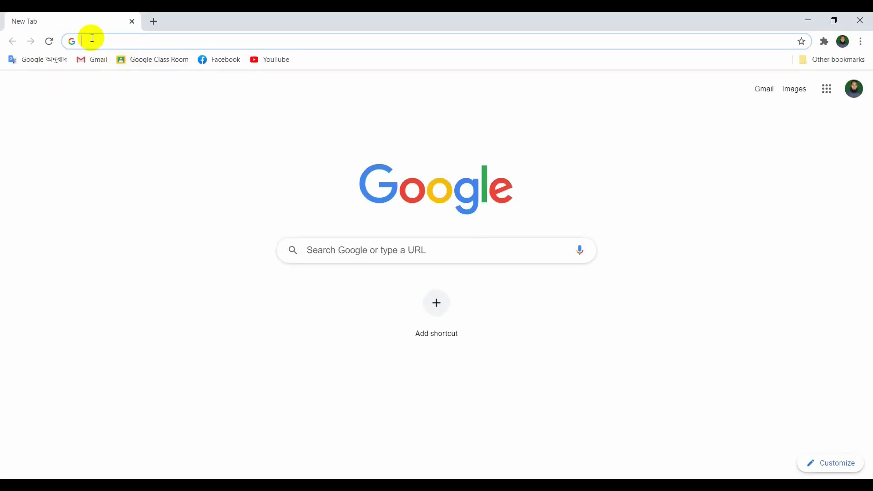
text(all computer boot option)
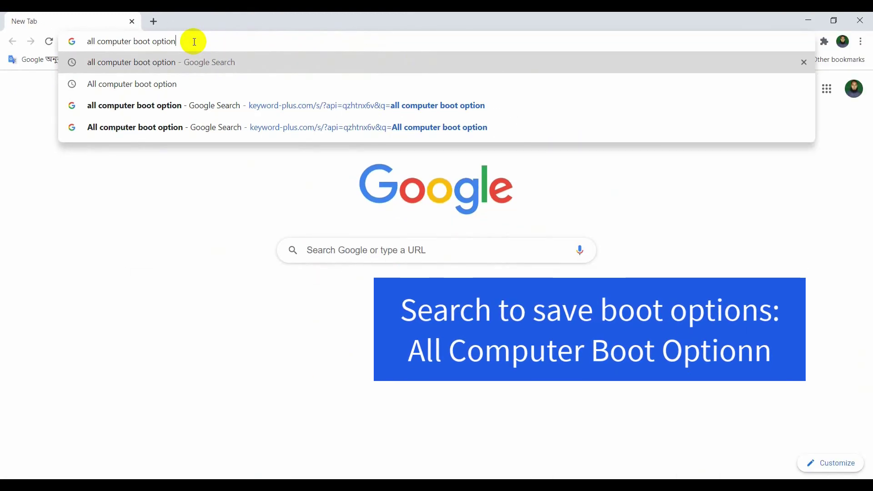
key(Return)
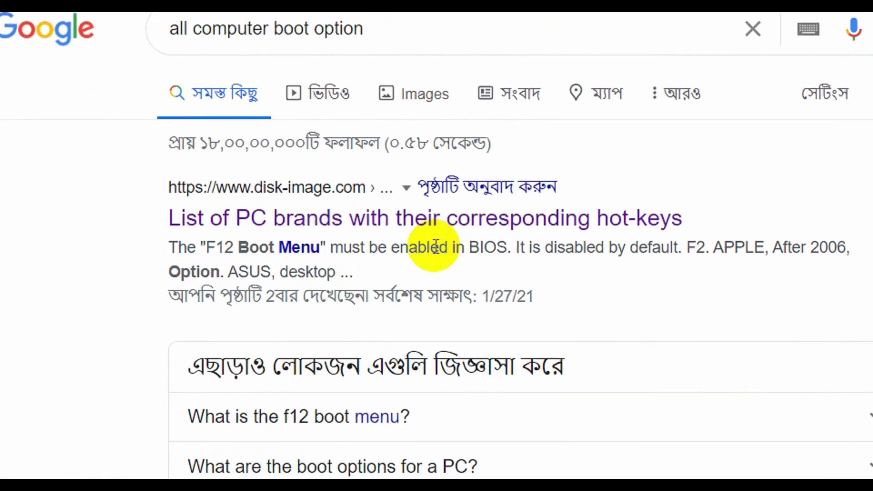
click(308, 201)
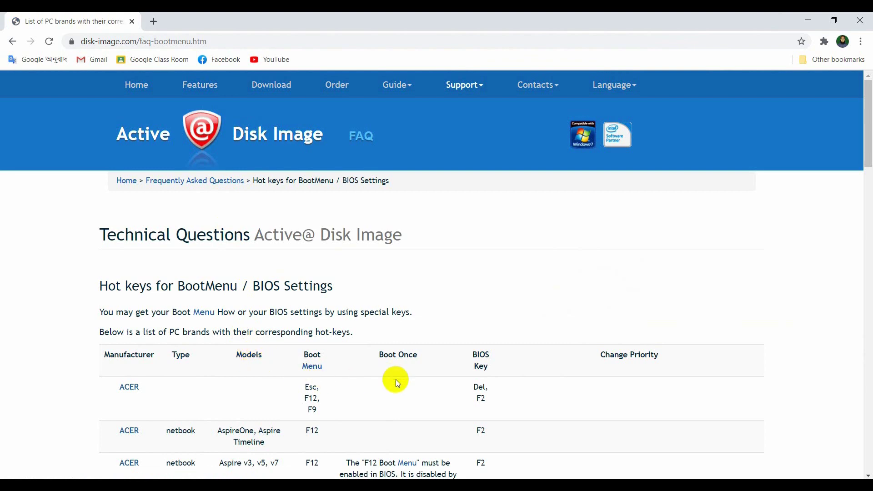
Step: Examine the table of boot menu and BIOS keys by manufacturer and model, from Acer through HP
scroll(397, 380, down, 3)
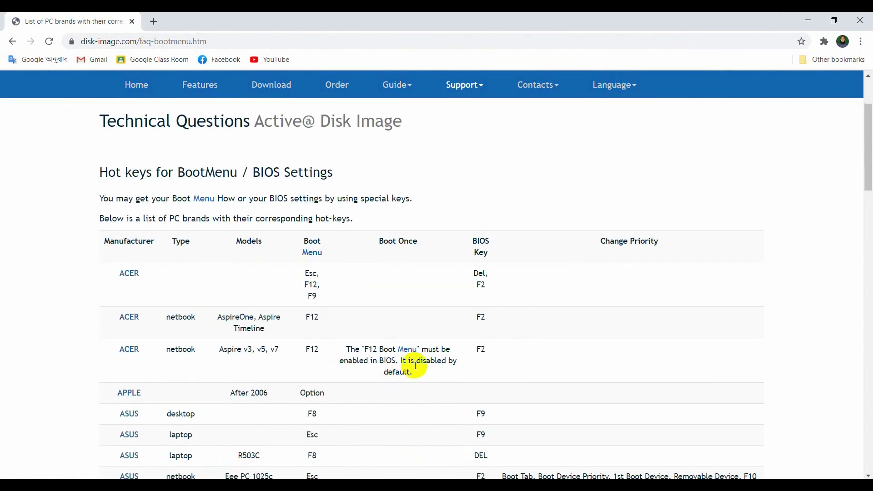
scroll(423, 358, down, 2)
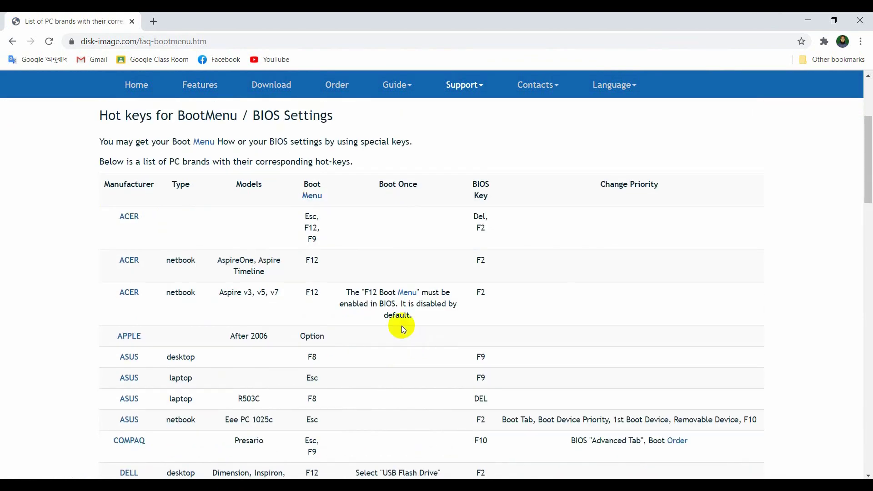
scroll(239, 364, down, 2)
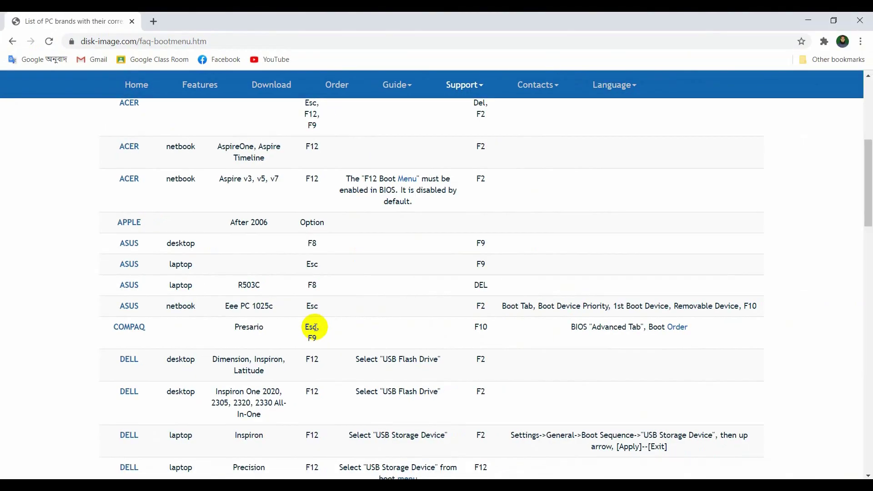
scroll(315, 327, down, 4)
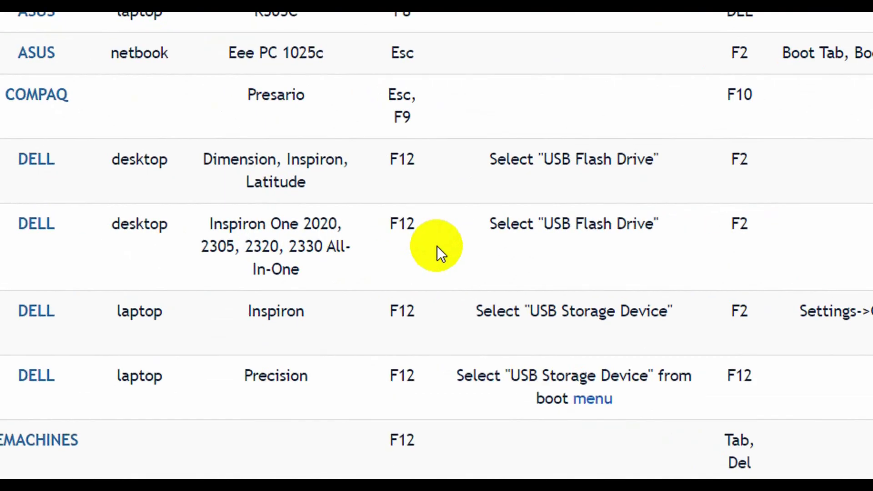
scroll(315, 301, down, 4)
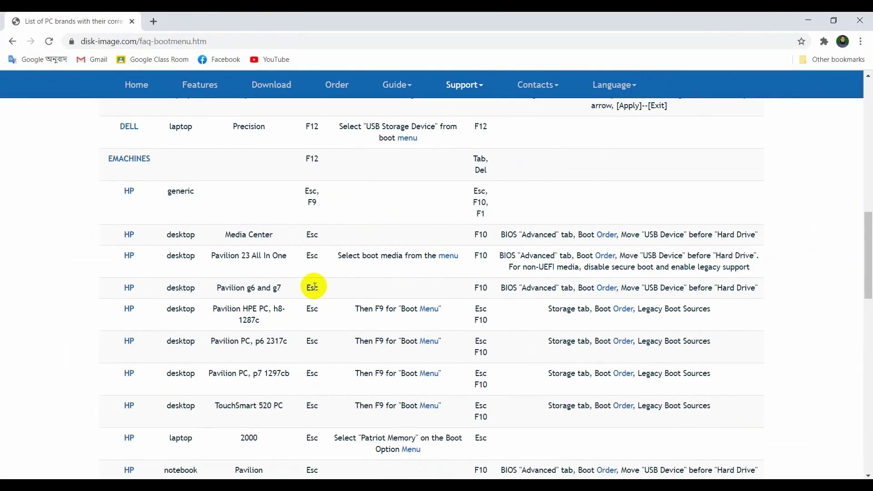
scroll(316, 332, down, 8)
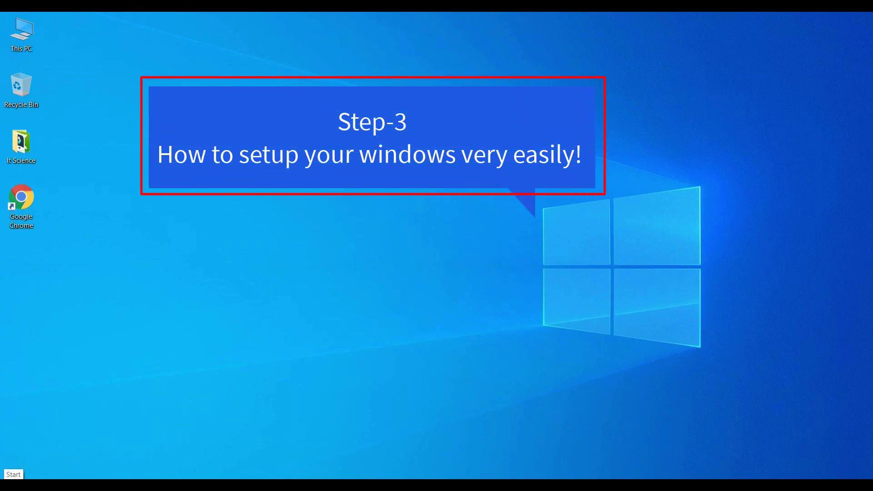
Step: Open the Windows power options
click(13, 486)
click(17, 464)
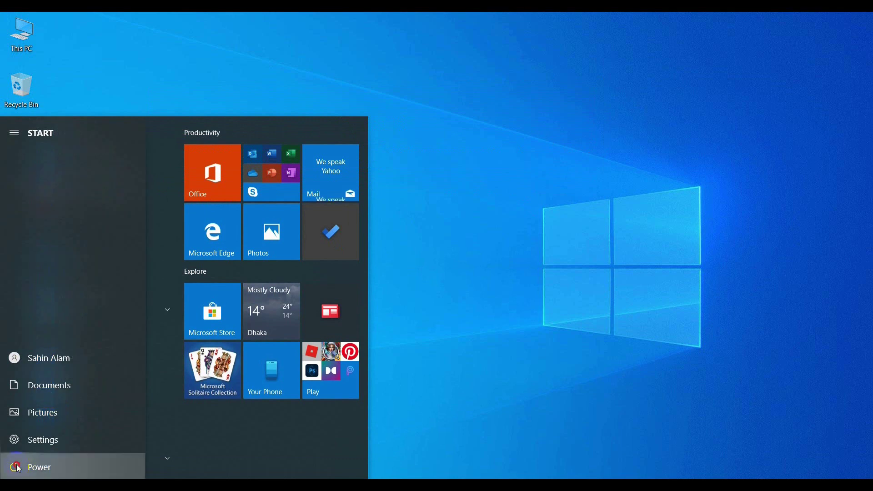